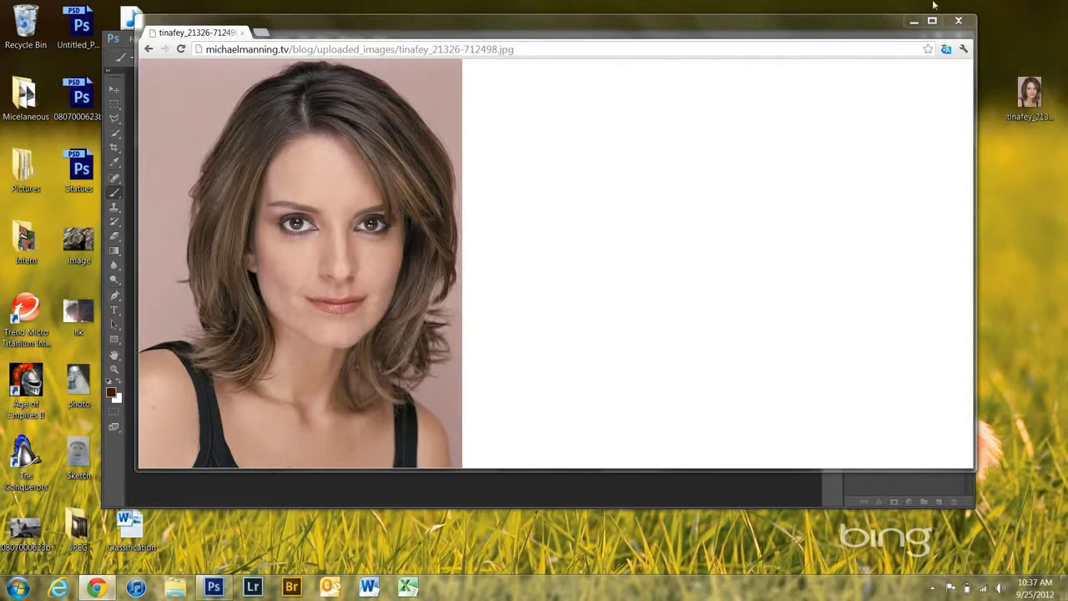
Step: Minimize the browser, open tinafey_21326-712498.jpg from the desktop in Photoshop, and zoom it to 66.67%
click(915, 22)
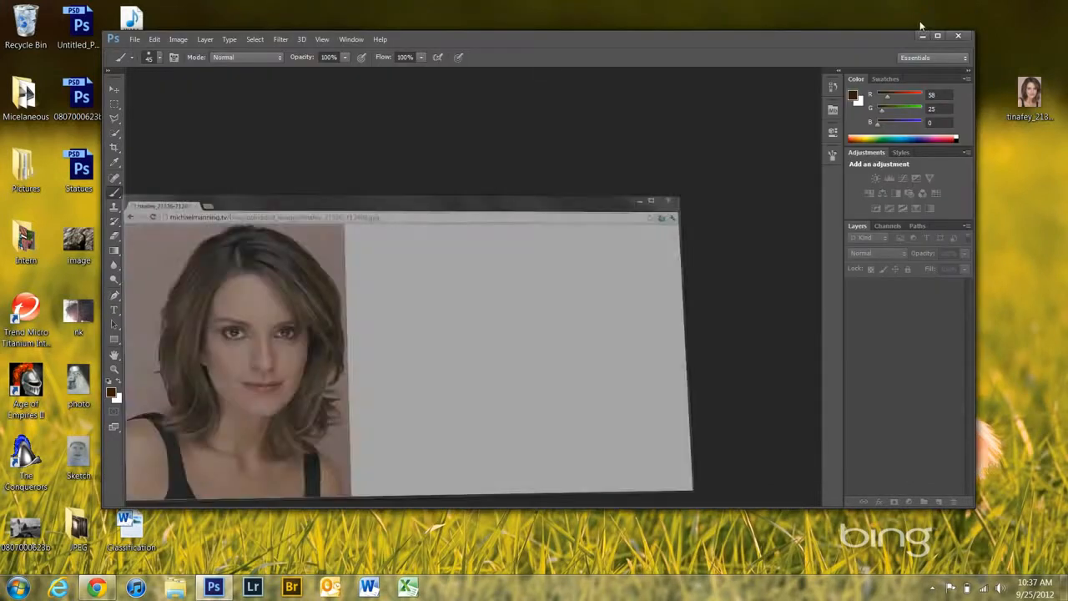
drag(1029, 96, 495, 169)
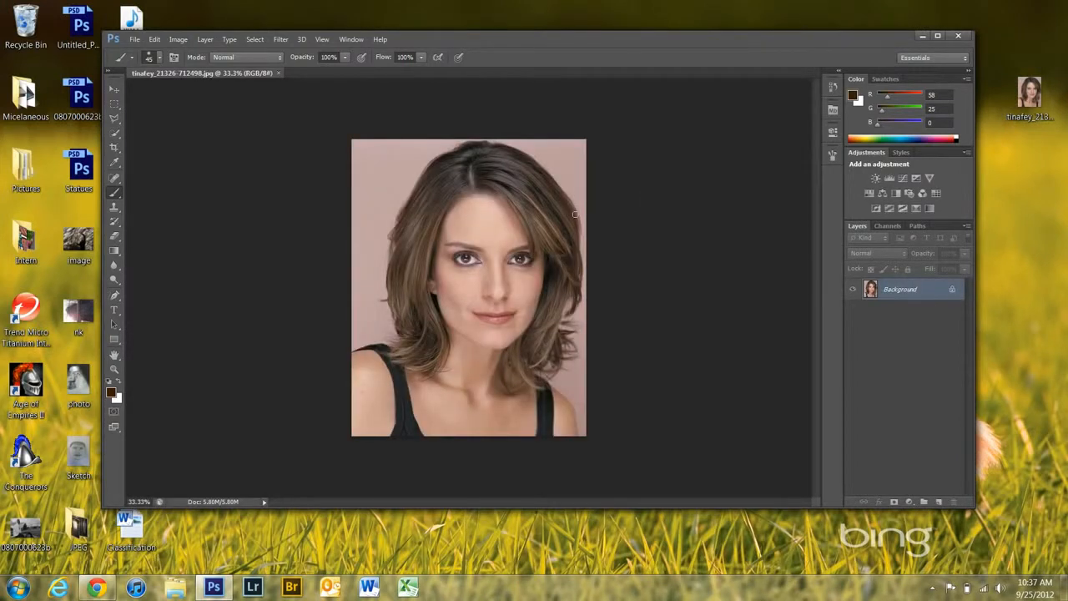
key(ctrl+plus)
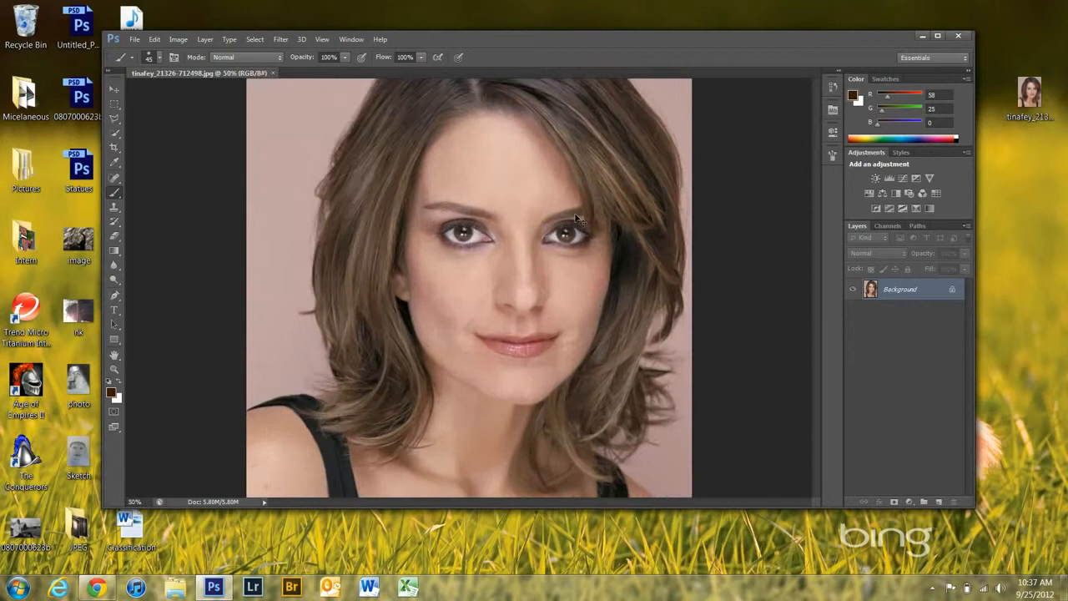
scroll(520, 199, up, 2)
scroll(520, 199, up, 5)
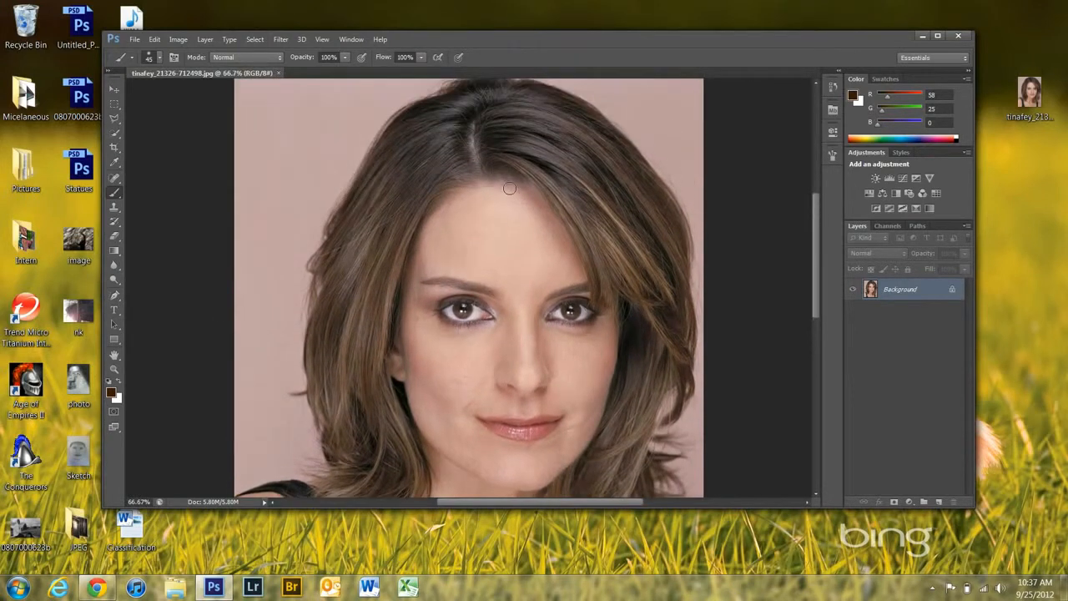
Step: Duplicate the Background layer of the portrait
scroll(511, 189, down, 5)
scroll(511, 182, down, 5)
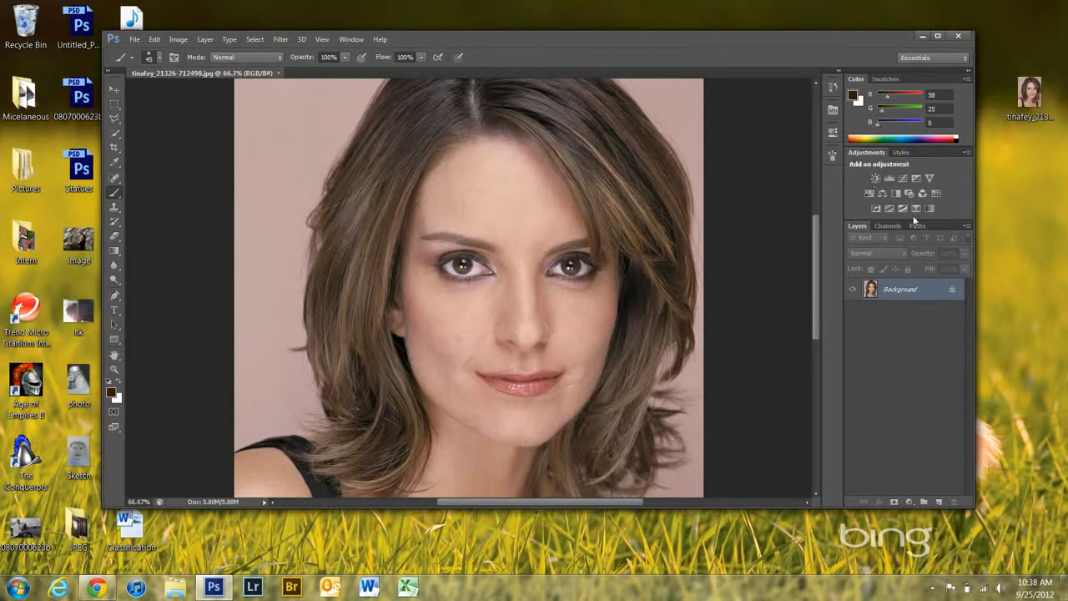
scroll(711, 308, down, 2)
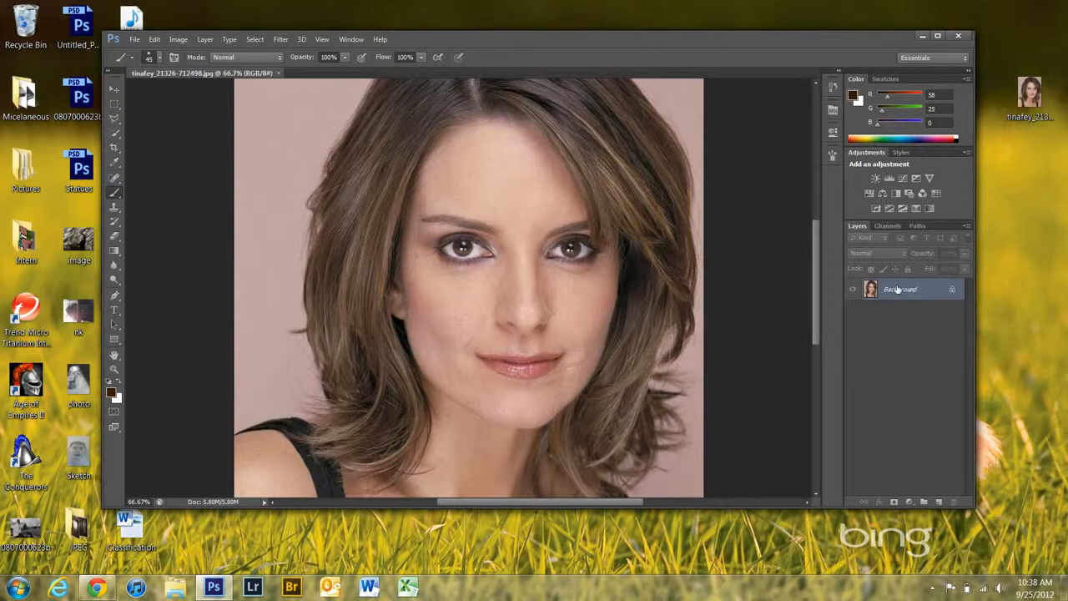
key(ctrl+j)
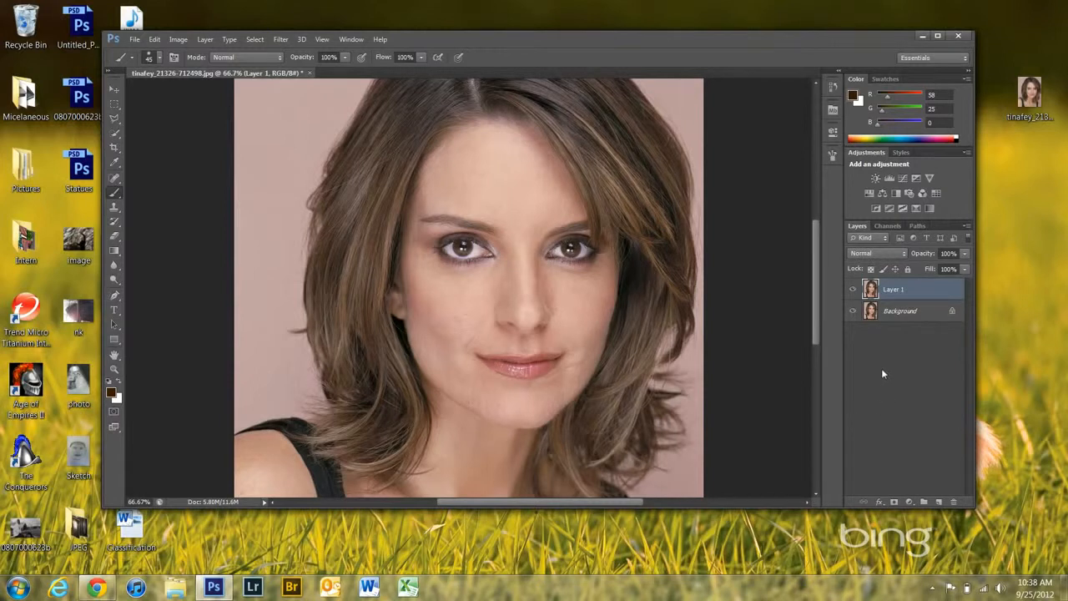
click(896, 311)
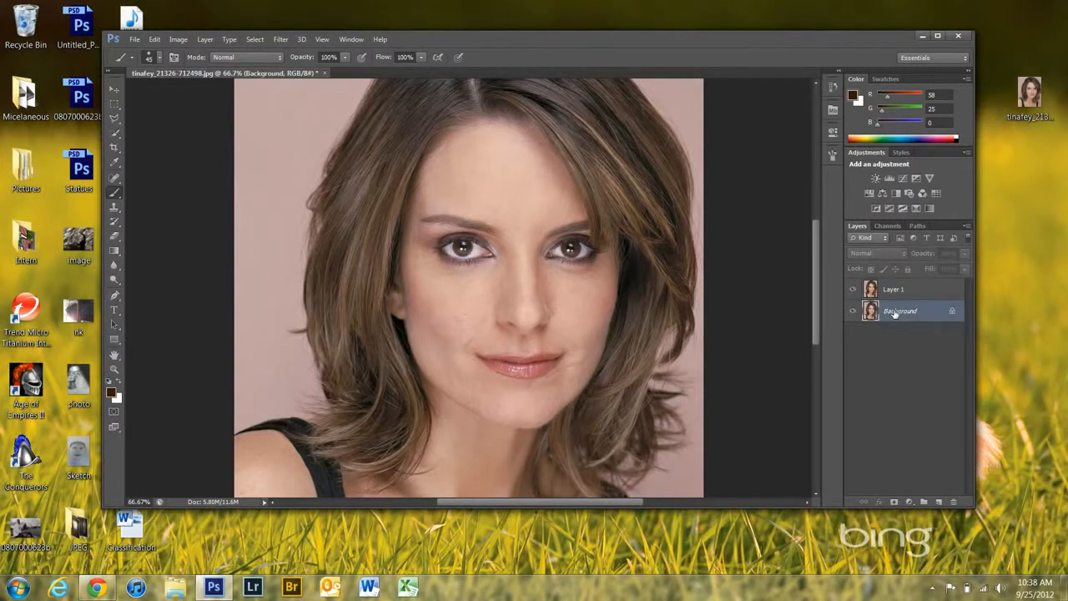
right_click(895, 314)
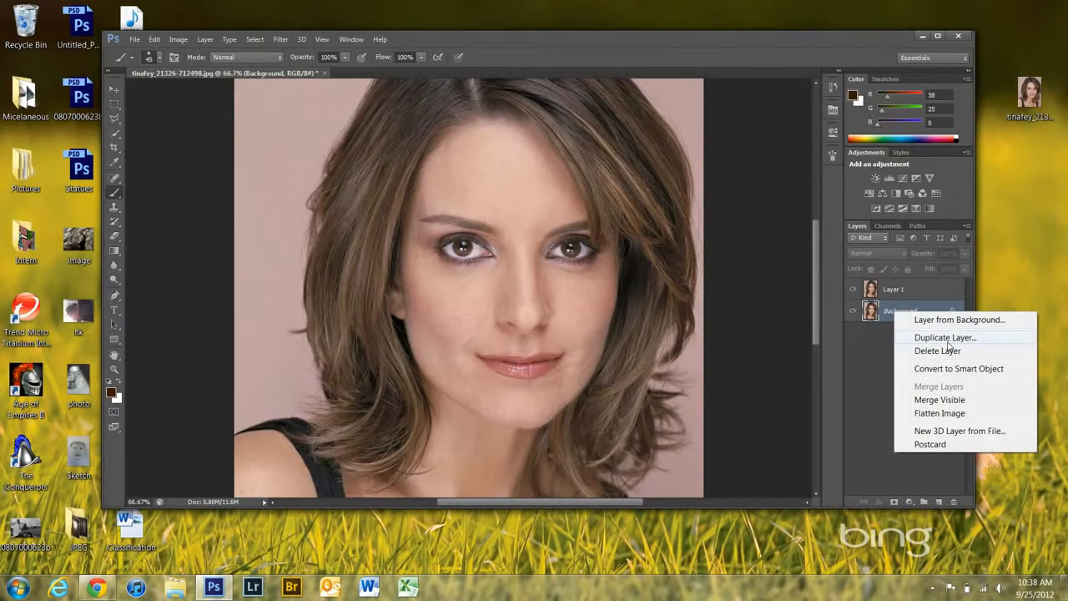
click(878, 340)
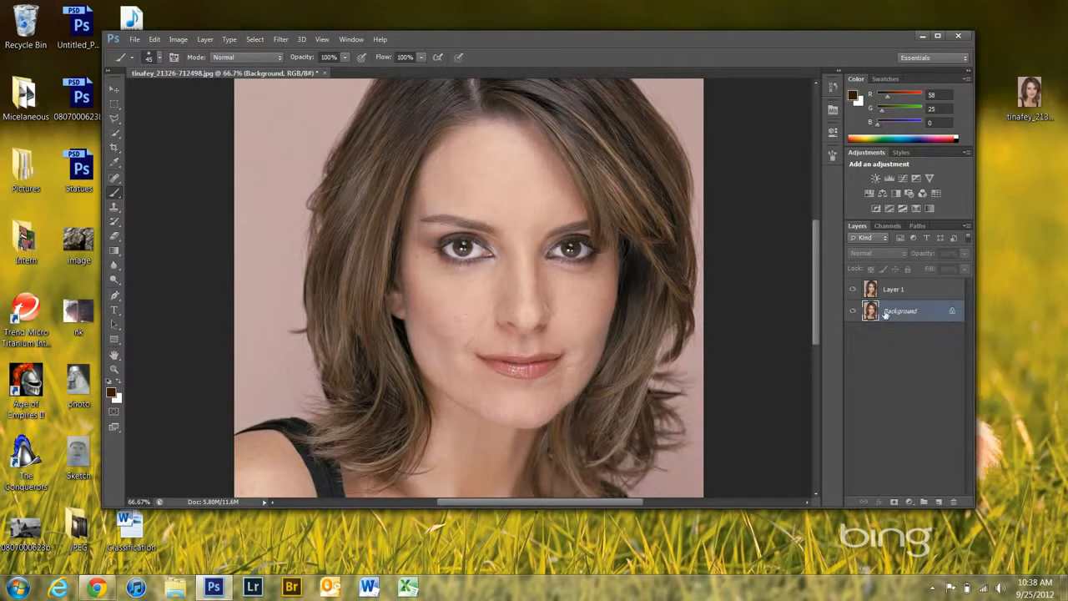
click(899, 292)
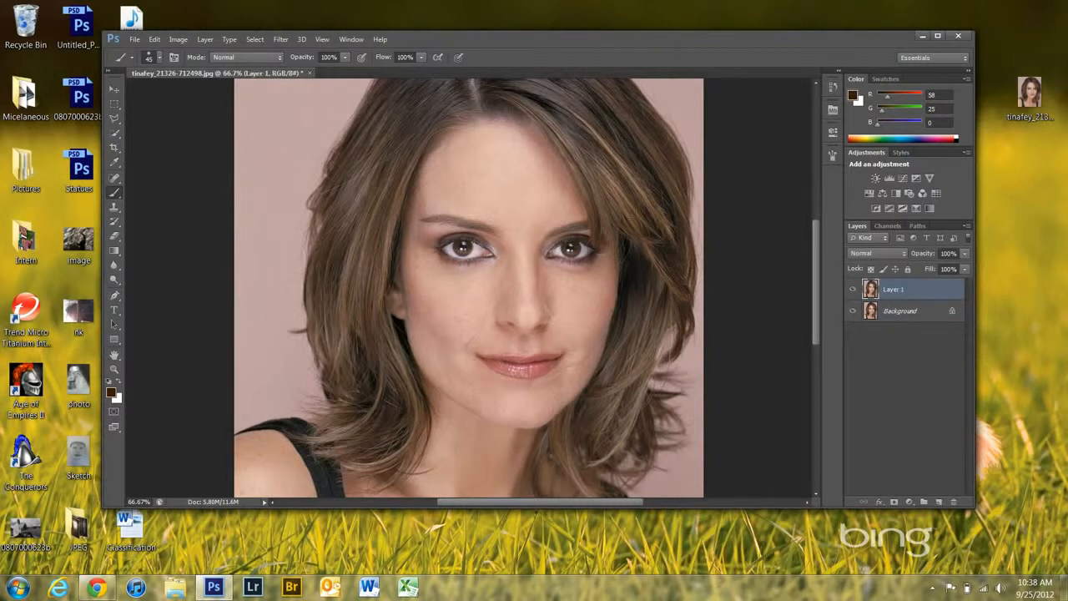
Step: Apply a Gaussian Blur with a radius of 2.0 pixels to the duplicated layer
click(279, 40)
mouse_move(374, 187)
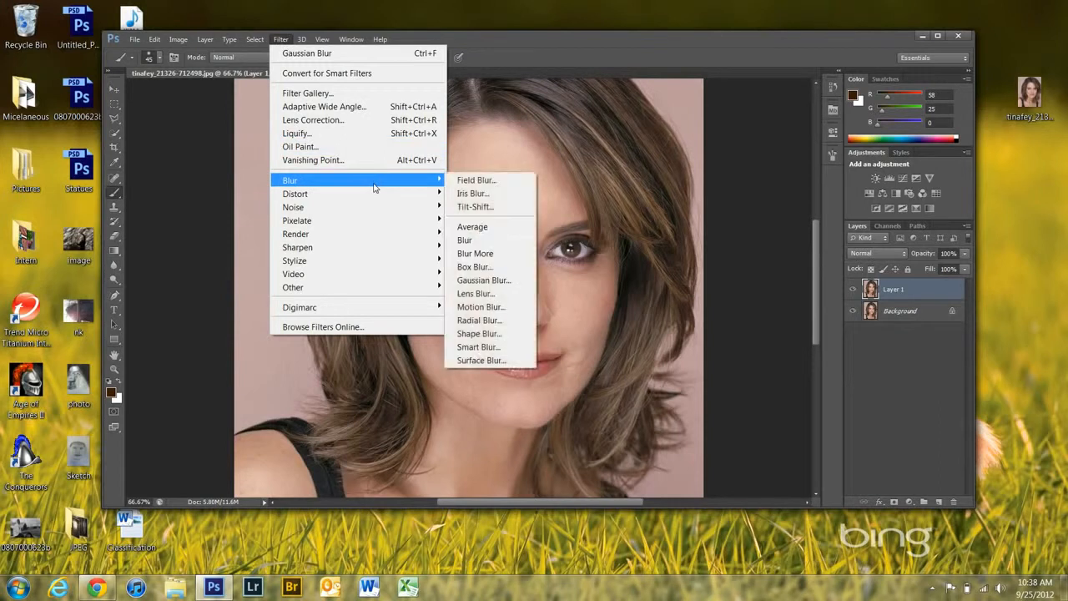
click(509, 285)
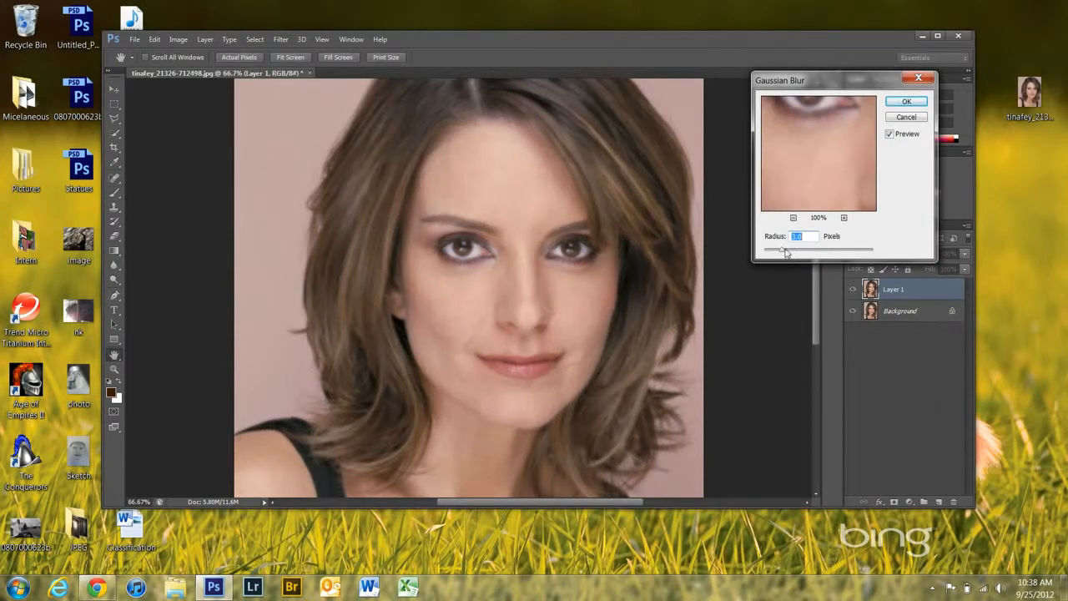
drag(783, 253, 776, 254)
drag(778, 252, 774, 254)
click(905, 101)
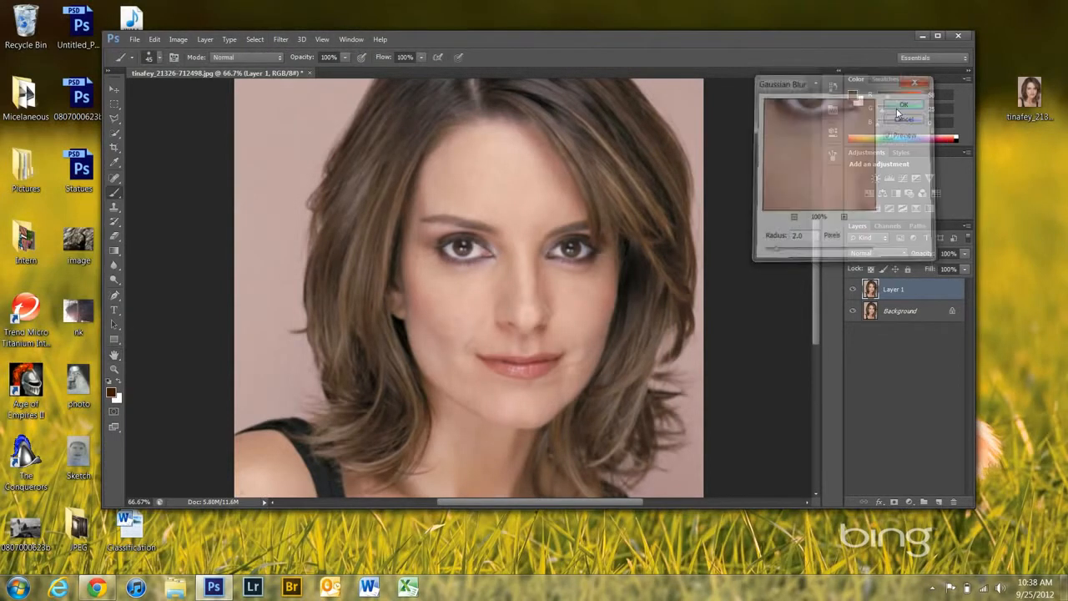
Step: Maximize the Photoshop window and add a white layer mask to the blurred layer
scroll(761, 396, down, 3)
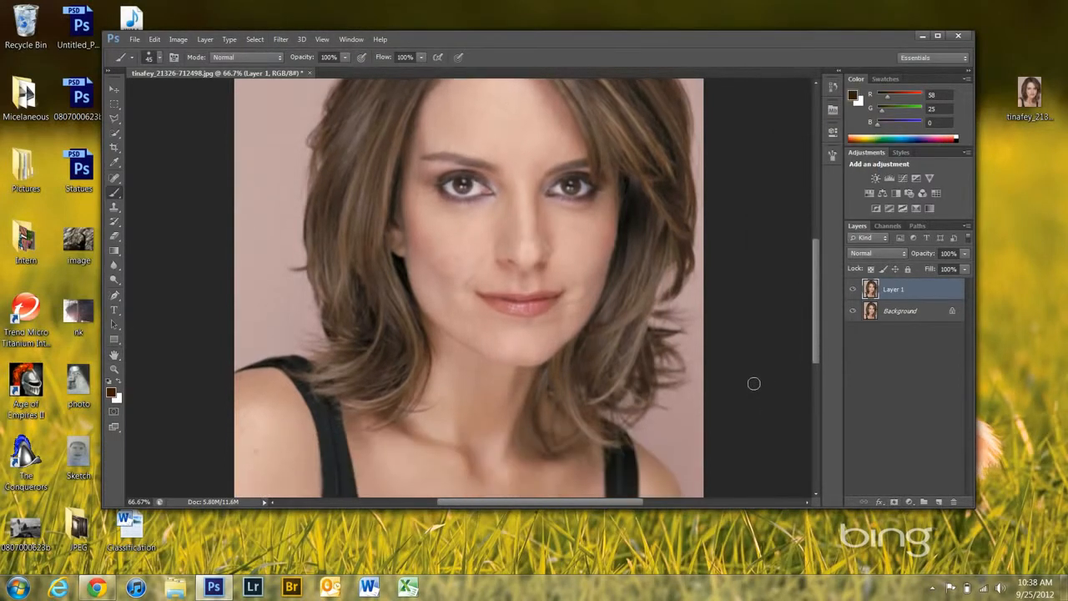
scroll(753, 383, up, 2)
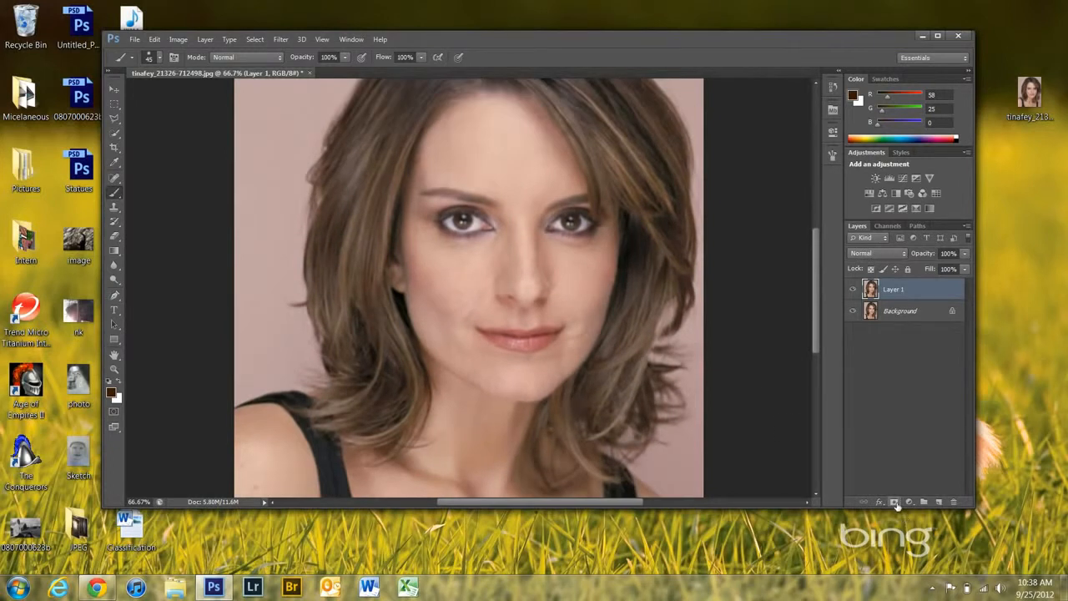
click(938, 37)
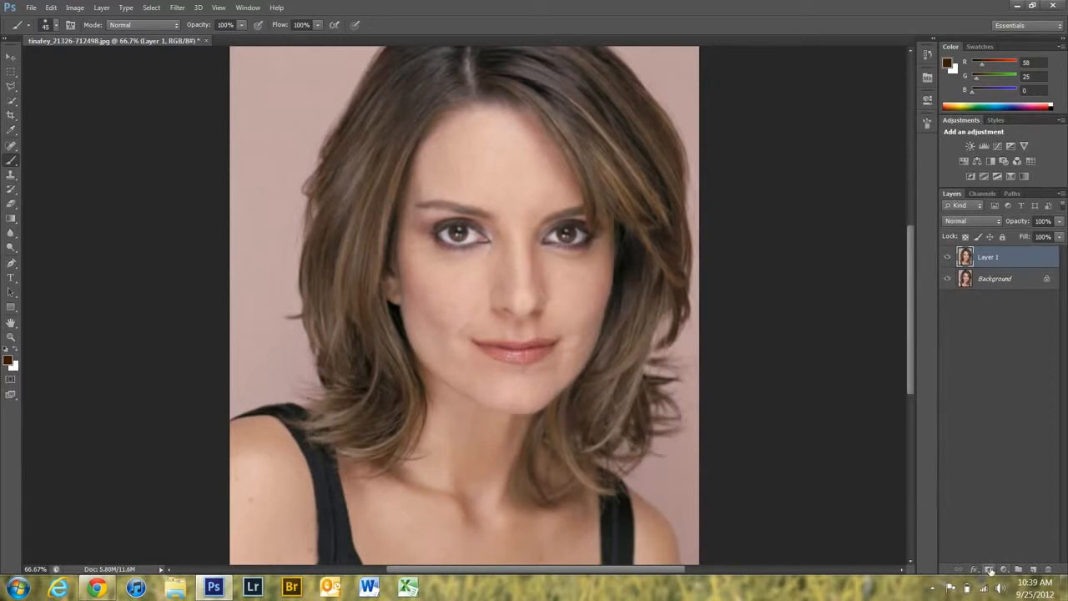
click(991, 570)
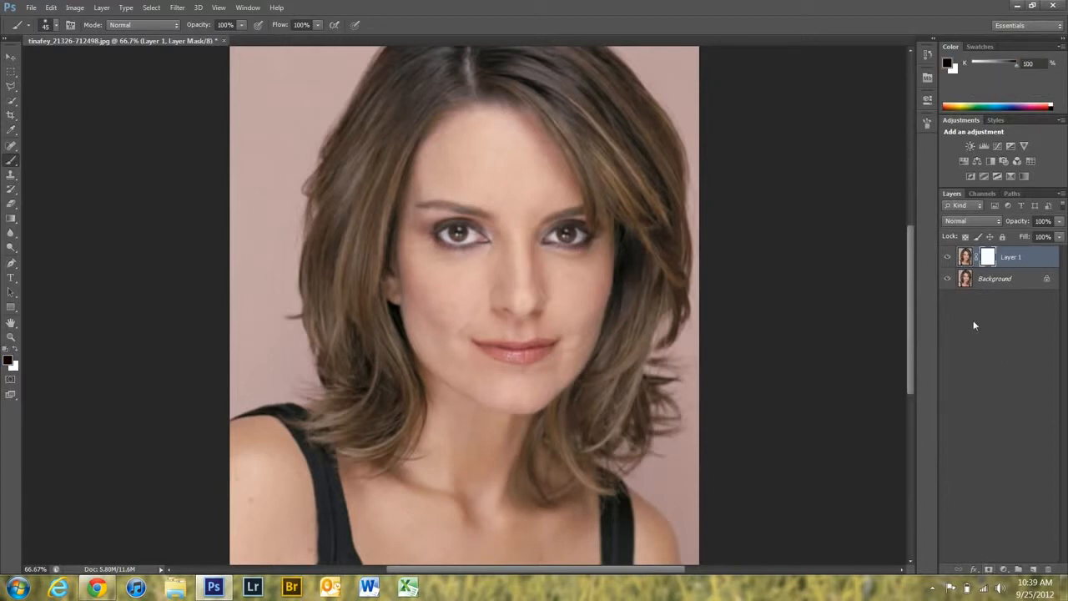
Step: Paint black on the blurred layer's mask over the hair and facial features with a brush of up to 80 px, leaving the skin blurred
key(bracketright)
key(bracketright)
key(bracketright)
key(bracketright)
key(bracketleft)
key(bracketleft)
key(bracketleft)
key(bracketright)
key(bracketright)
key(bracketright)
key(bracketright)
key(bracketright)
key(bracketright)
mouse_move(357, 247)
mouse_down()
mouse_move(329, 338)
mouse_move(423, 70)
mouse_move(597, 103)
mouse_move(640, 253)
mouse_up()
Step: Add a Vibrance adjustment layer with Vibrance at +44 and slightly increased Saturation
click(1023, 148)
drag(831, 137, 848, 141)
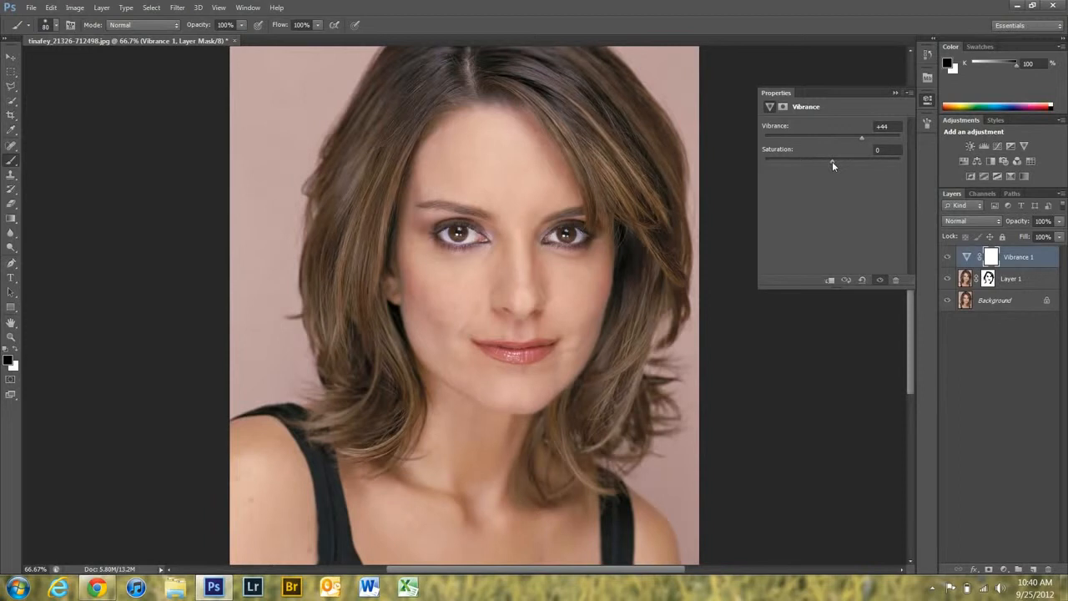
drag(831, 161, 841, 162)
click(895, 93)
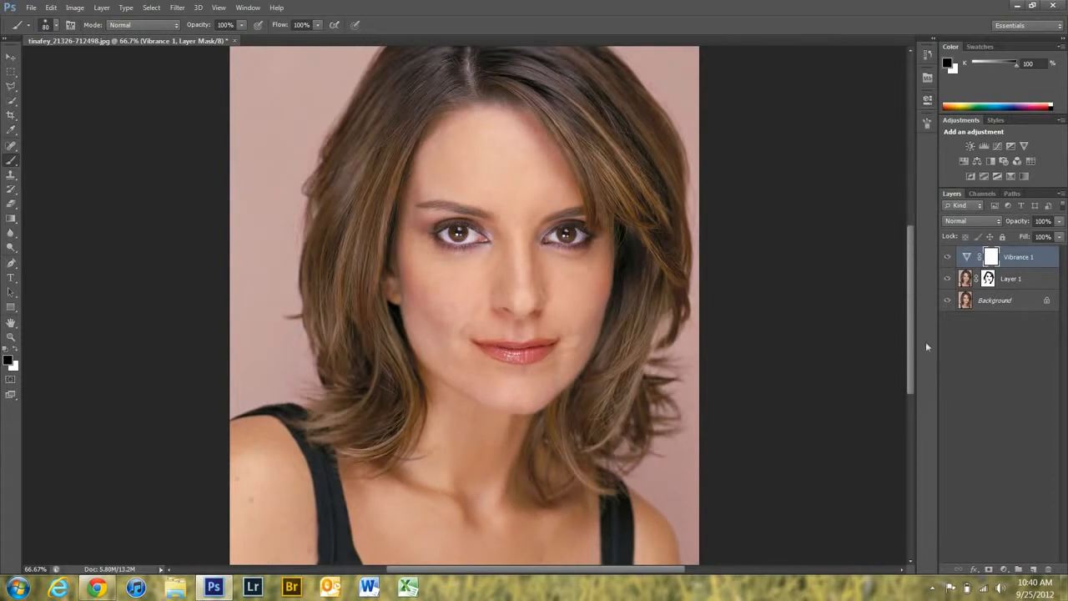
Step: Lighten the irises of both eyes on the Background layer using the Dodge tool at brush size 35
click(984, 302)
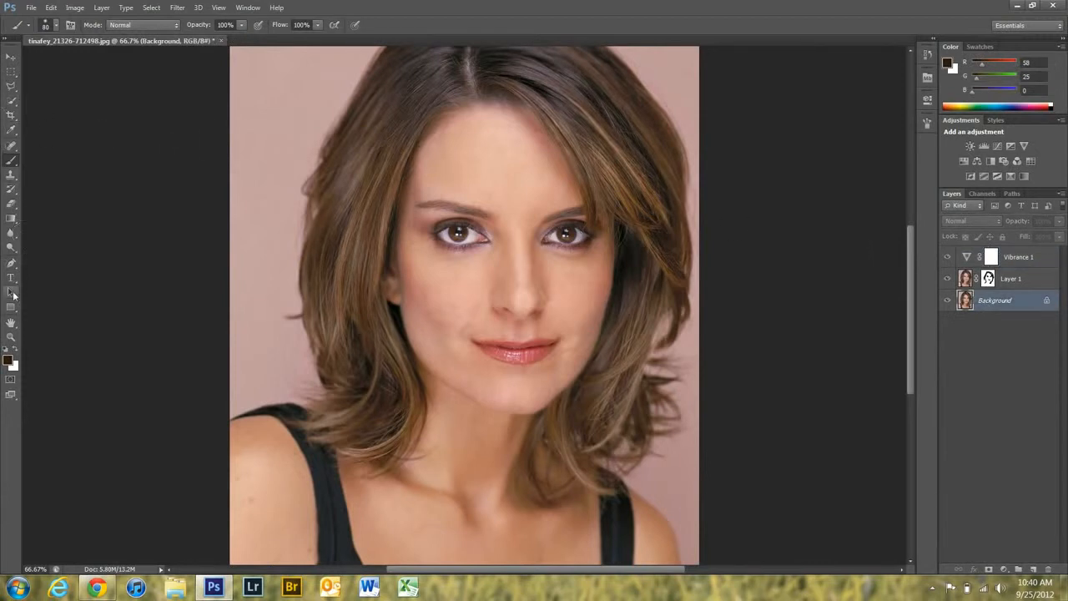
click(12, 247)
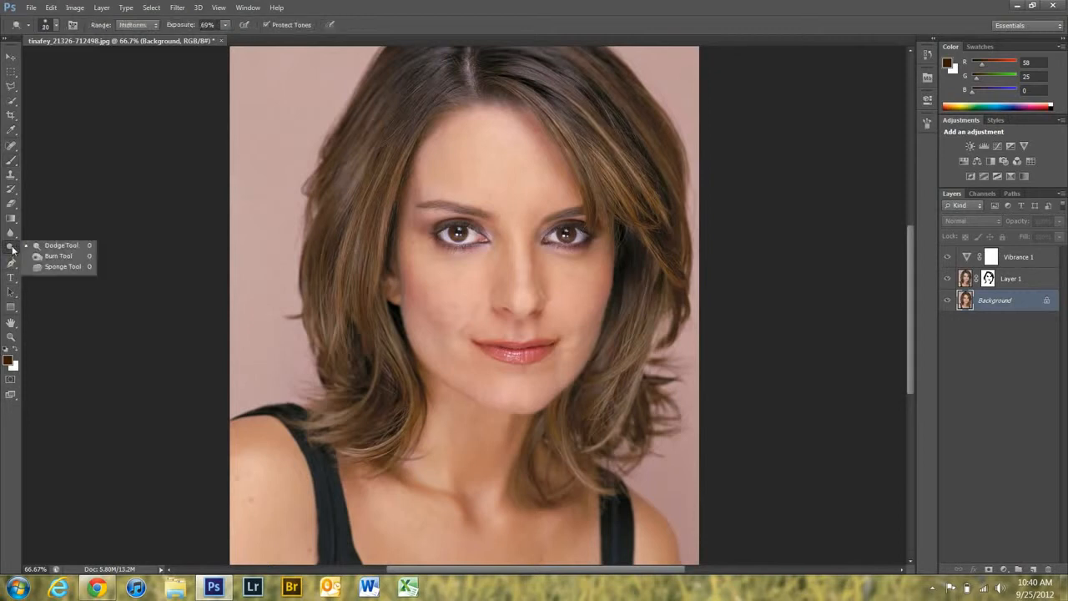
click(55, 245)
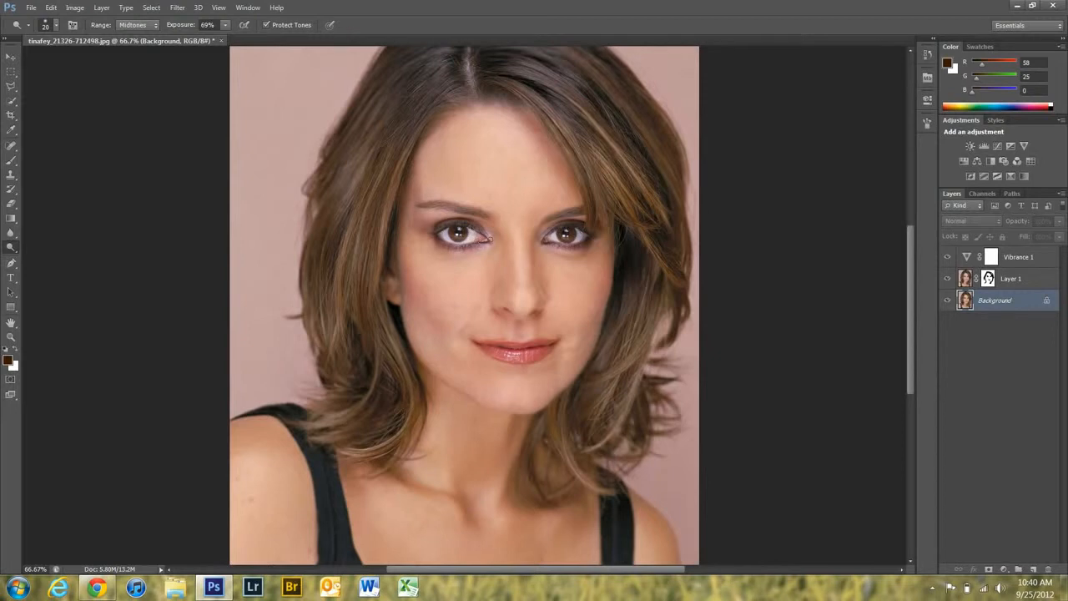
key(bracketright)
mouse_move(473, 238)
mouse_down()
mouse_move(444, 235)
mouse_move(473, 237)
mouse_up()
drag(550, 237, 583, 237)
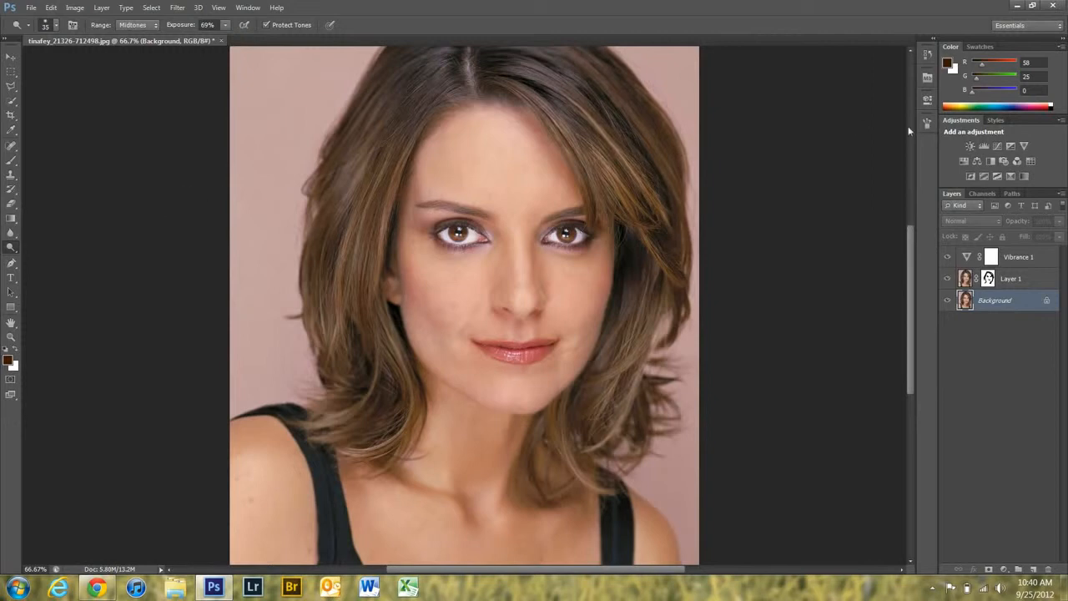
Step: Add an Exposure adjustment layer above the Background with Offset set to -0.0083
click(1011, 148)
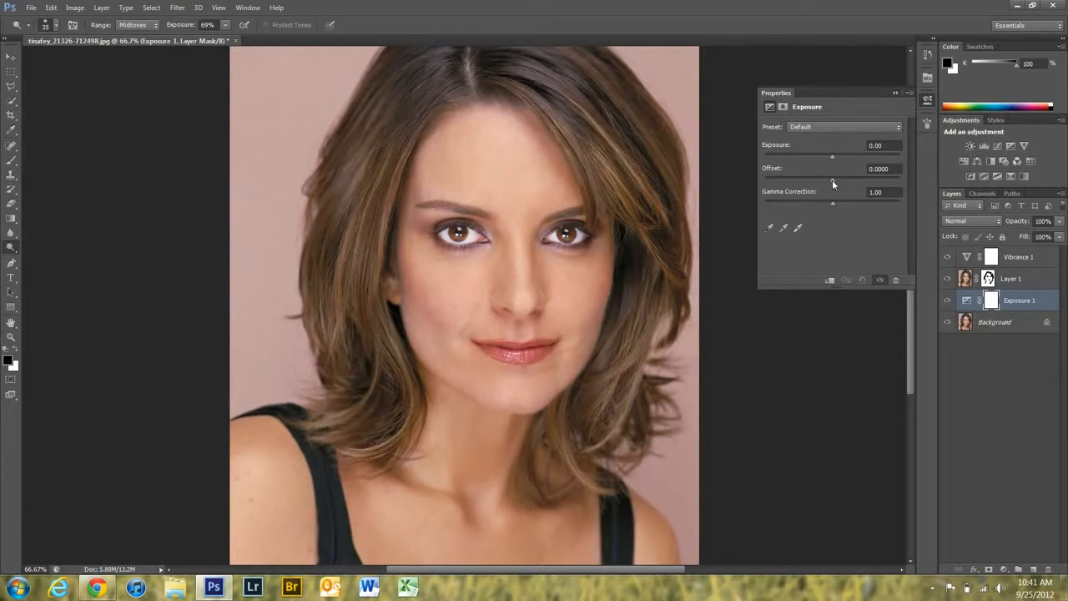
drag(832, 184, 830, 185)
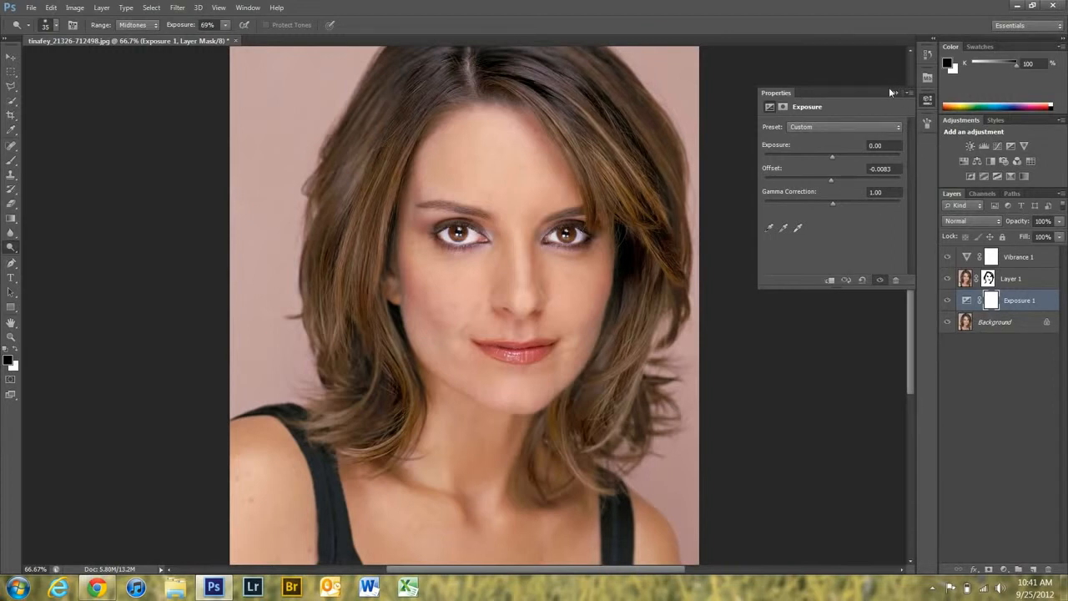
click(891, 90)
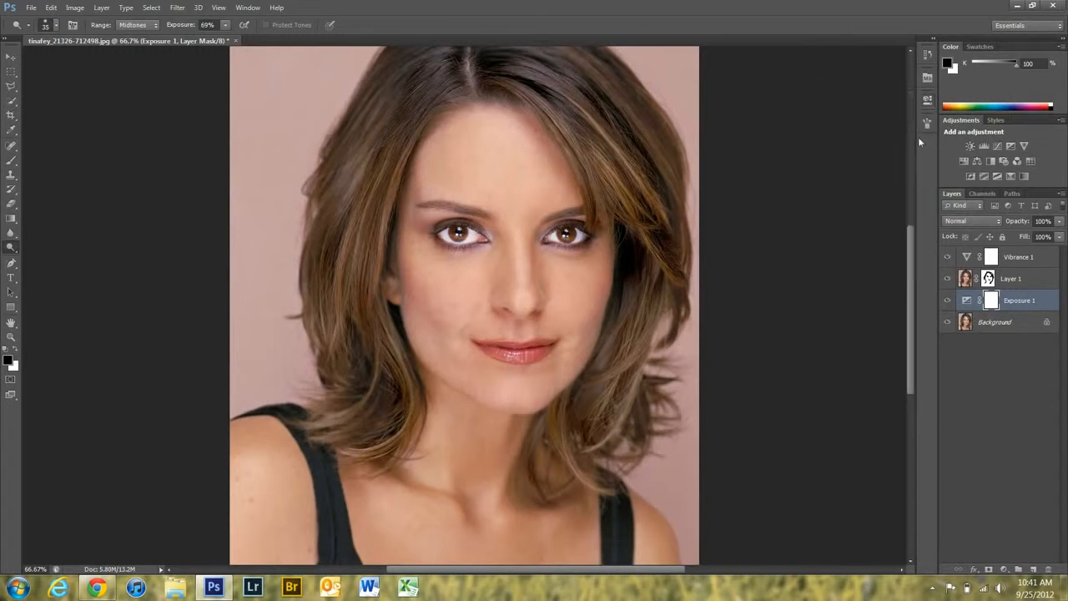
Step: Activate the blurred layer's mask and switch to the Brush tool
click(988, 279)
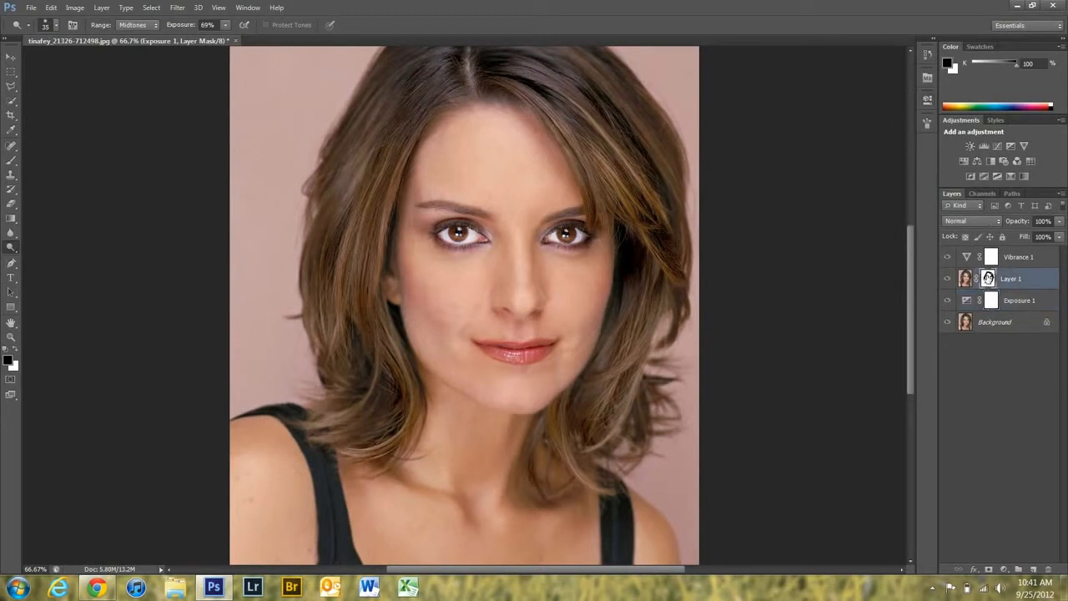
click(11, 160)
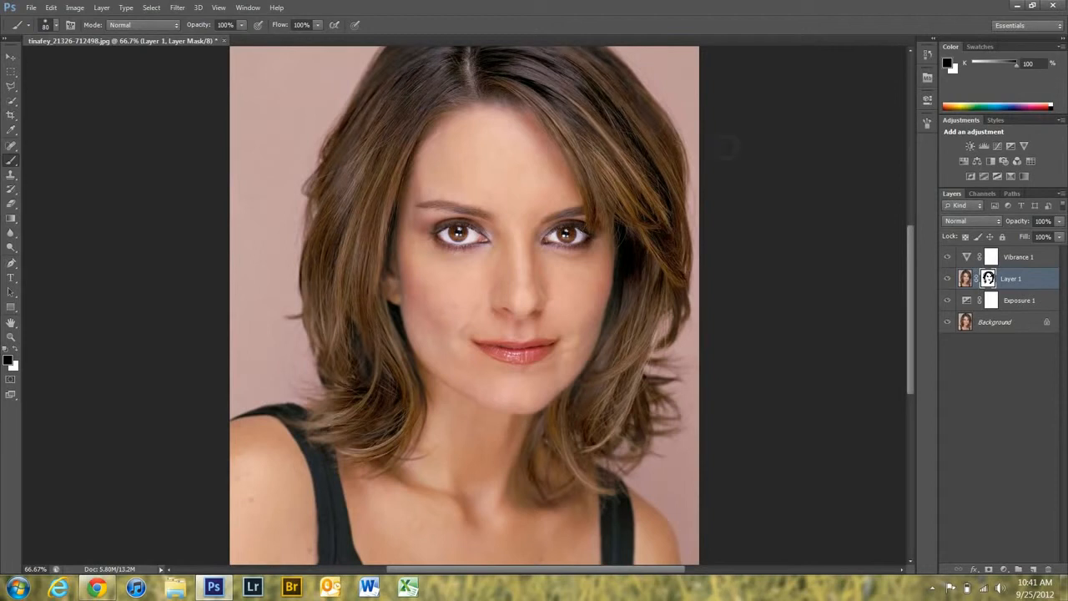
Step: Arrange Photoshop and the original photo in Chrome side by side, center the edited face, and compare the two versions
click(1032, 5)
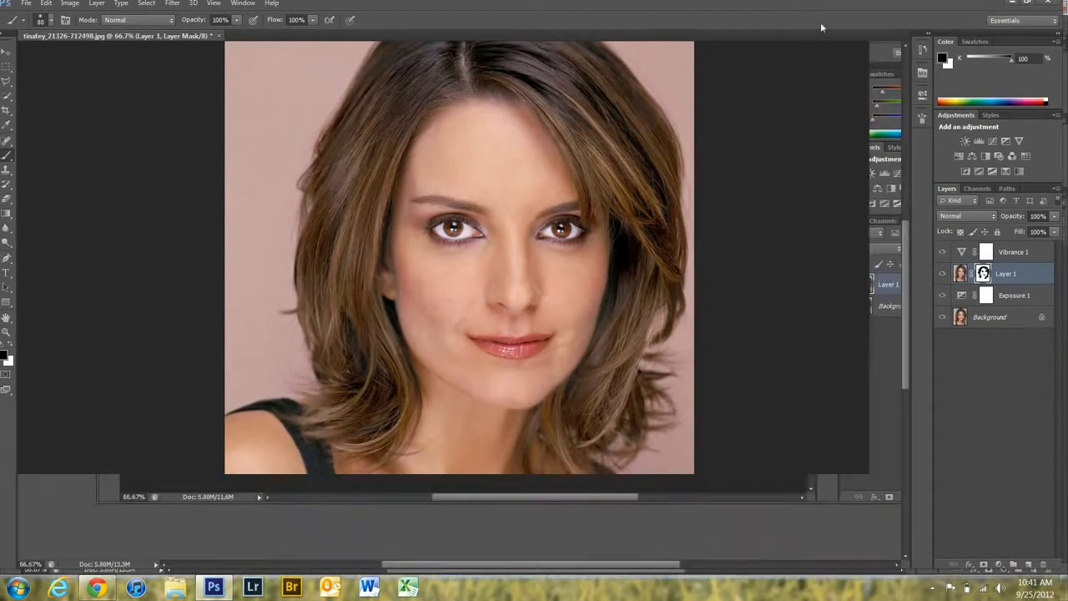
key(super+Left)
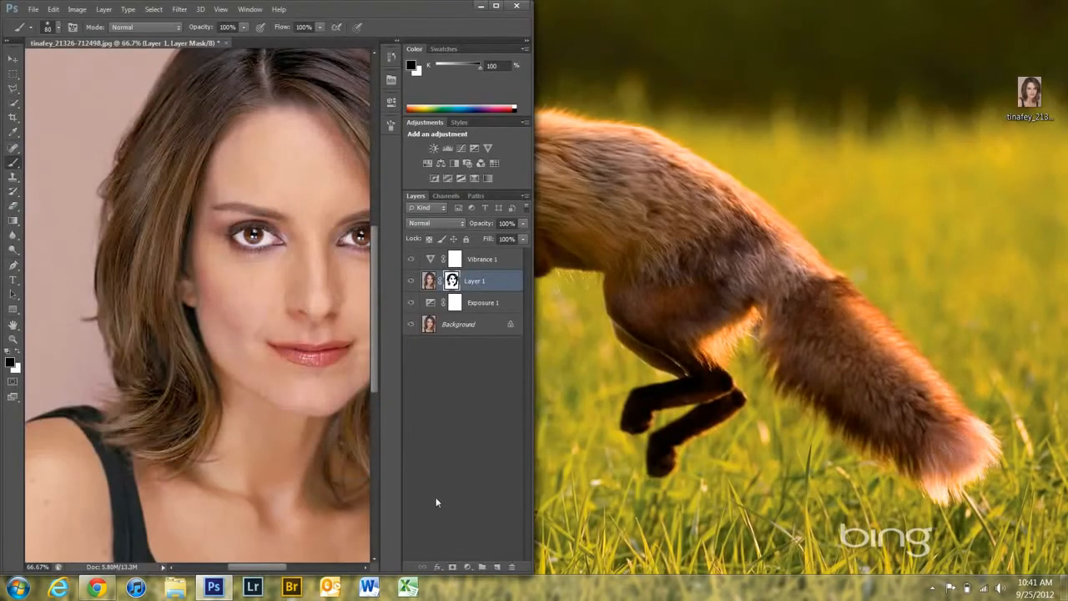
click(97, 589)
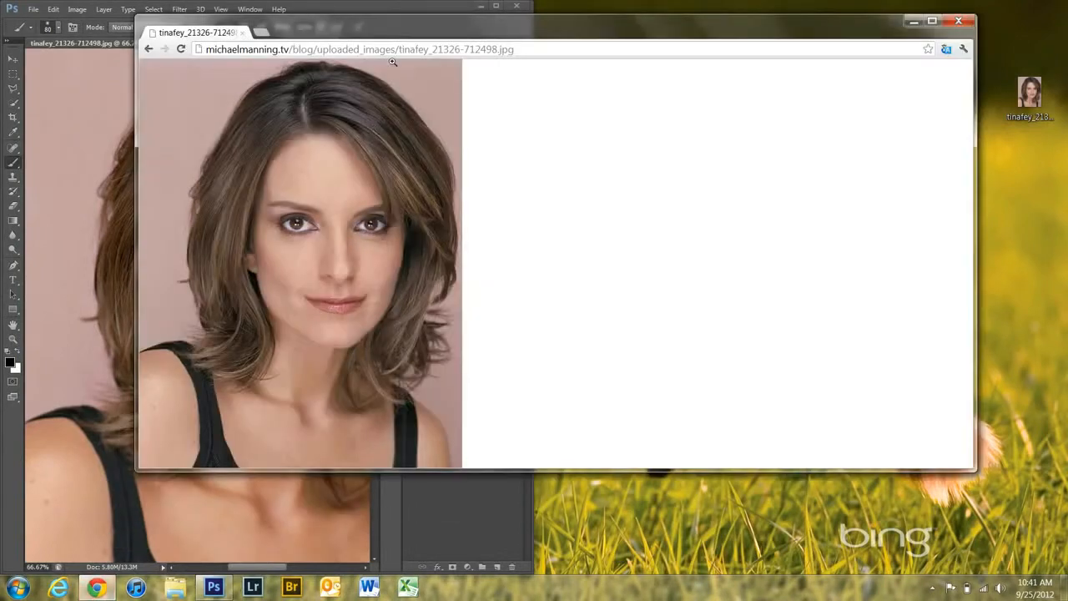
drag(421, 38, 686, 40)
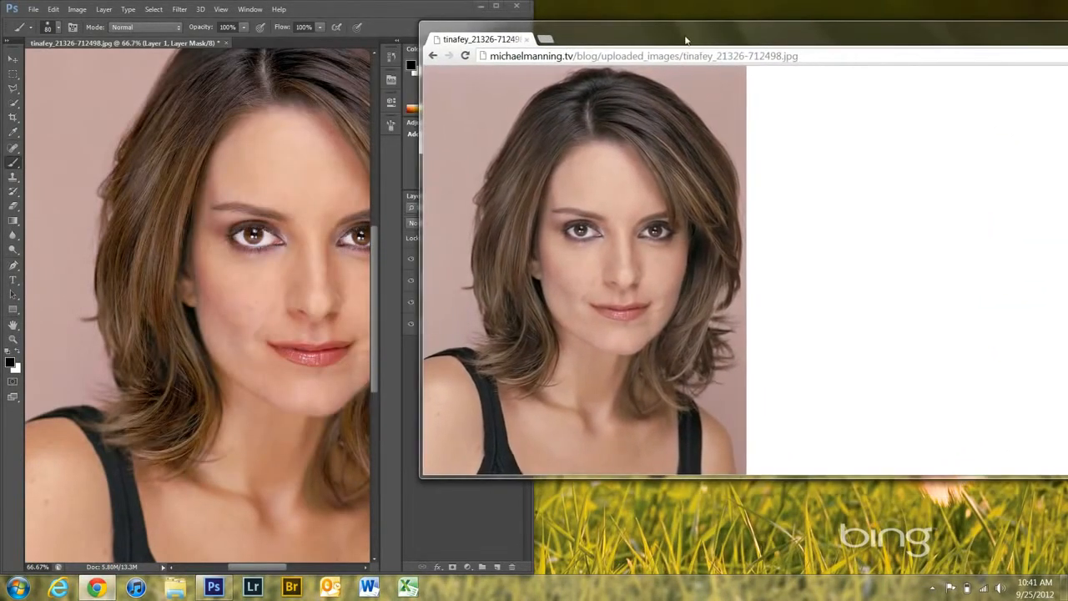
click(266, 566)
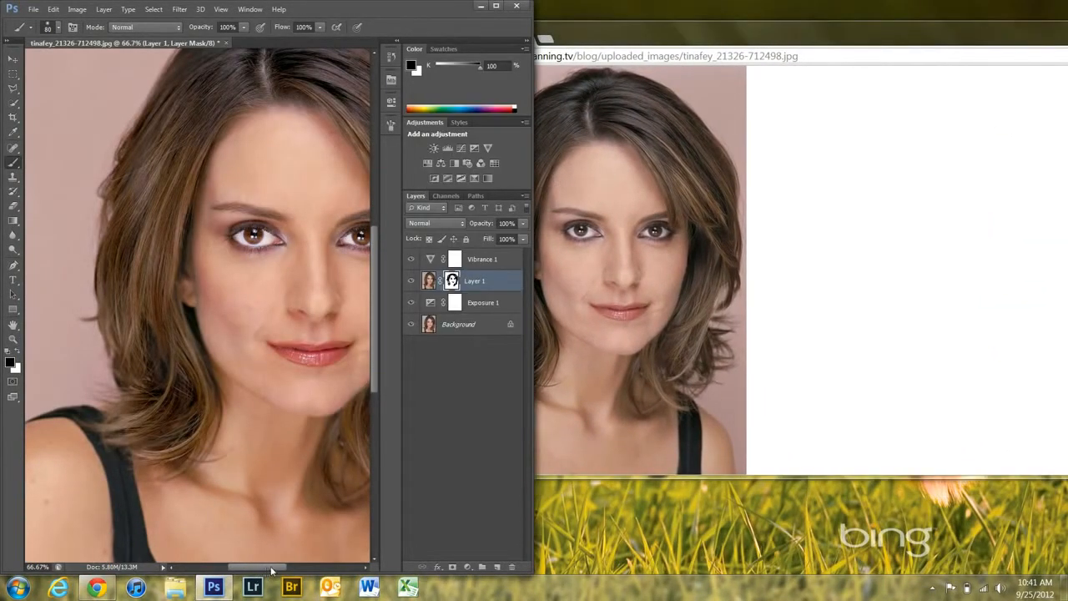
drag(270, 566, 284, 566)
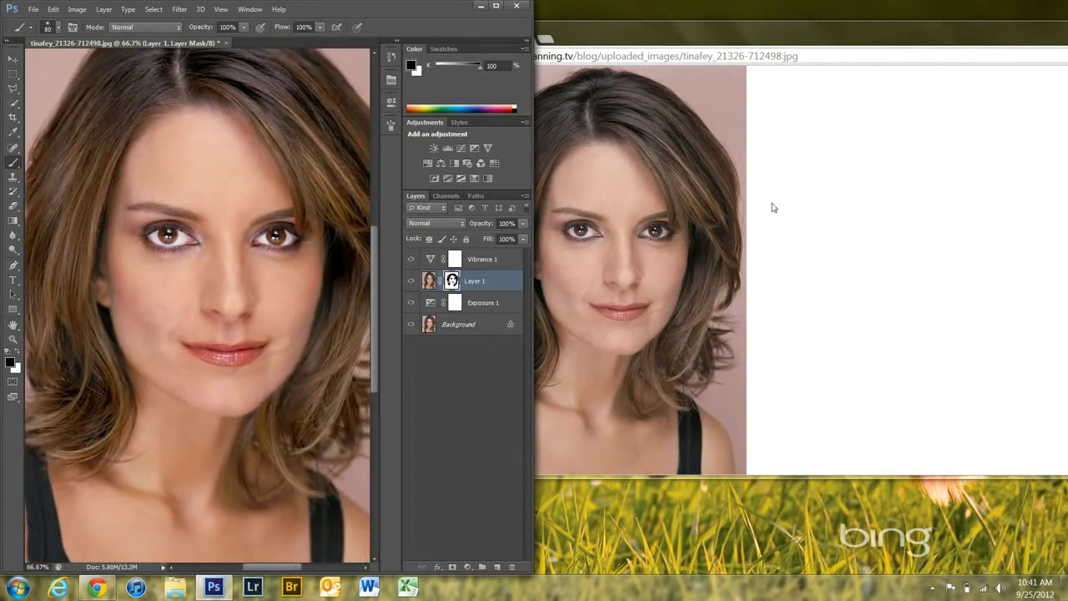
click(812, 220)
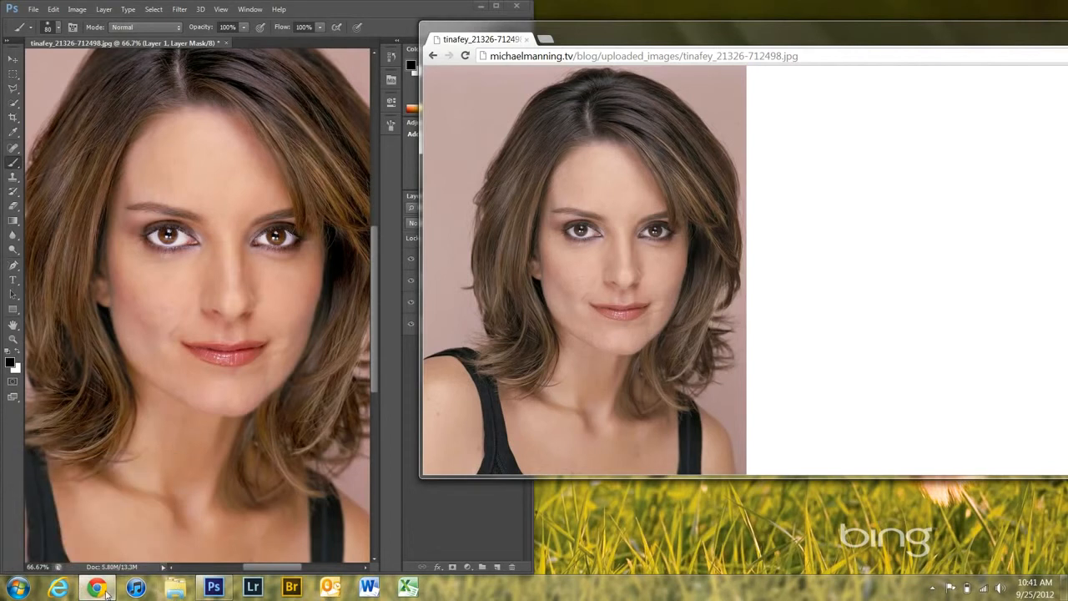
mouse_move(121, 593)
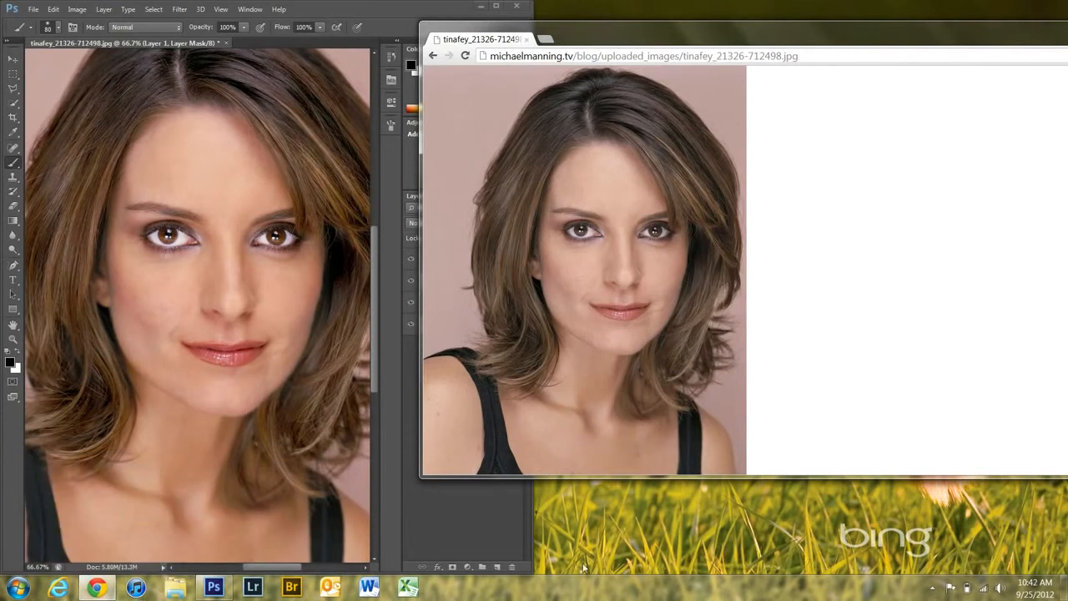